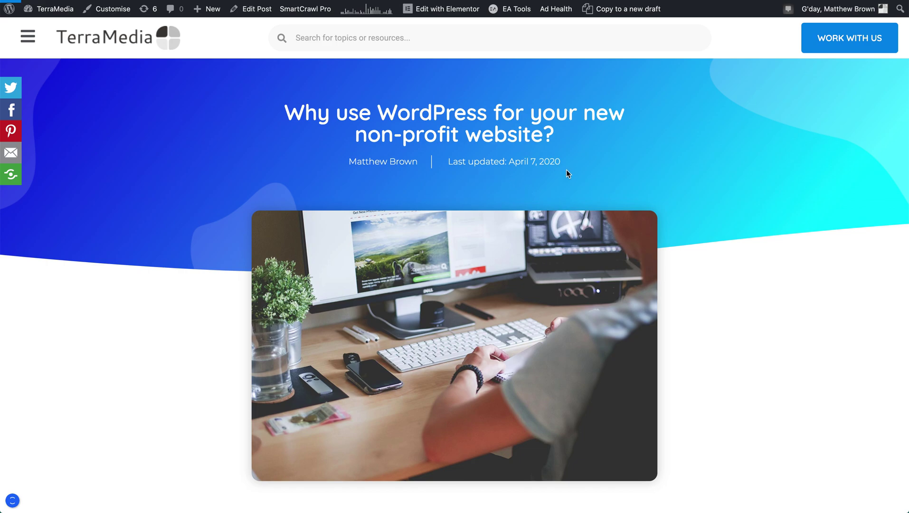
drag(560, 162, 508, 166)
click(399, 177)
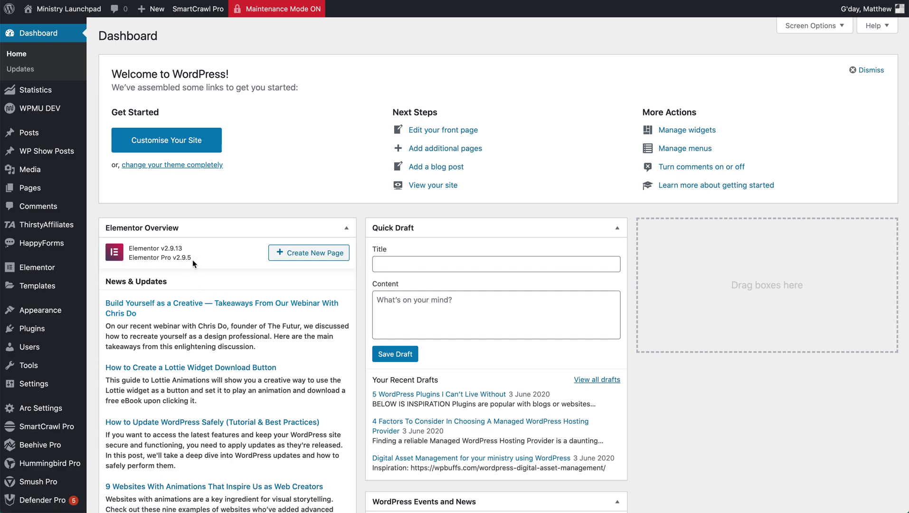
Start a new Single template in the Elementor Theme Builder.
mouse_move(44, 290)
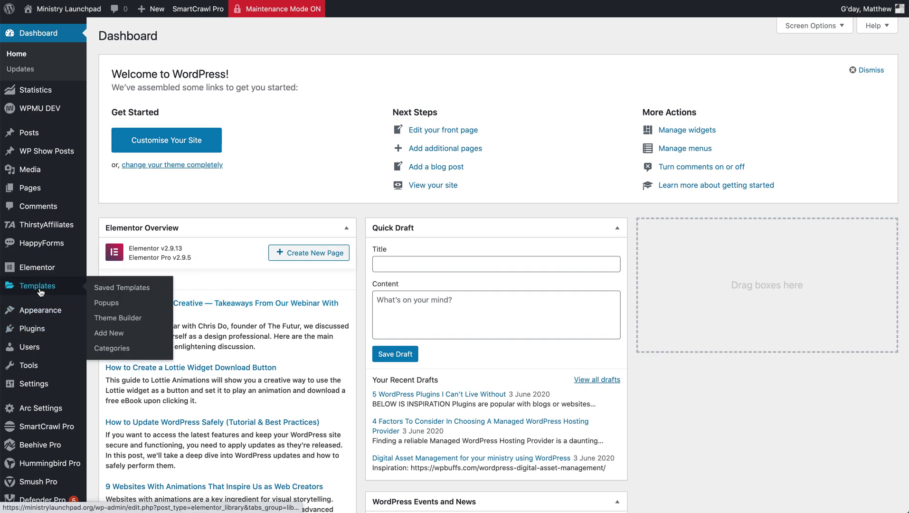
click(116, 319)
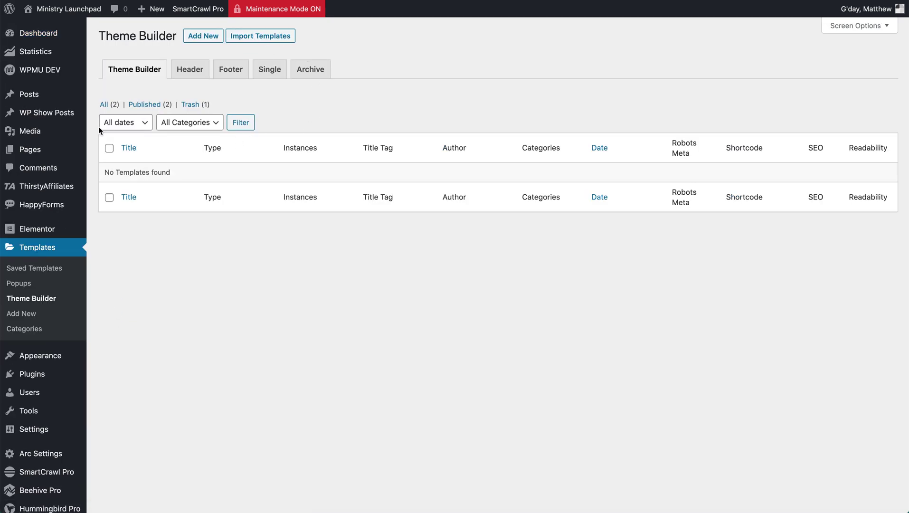
click(268, 77)
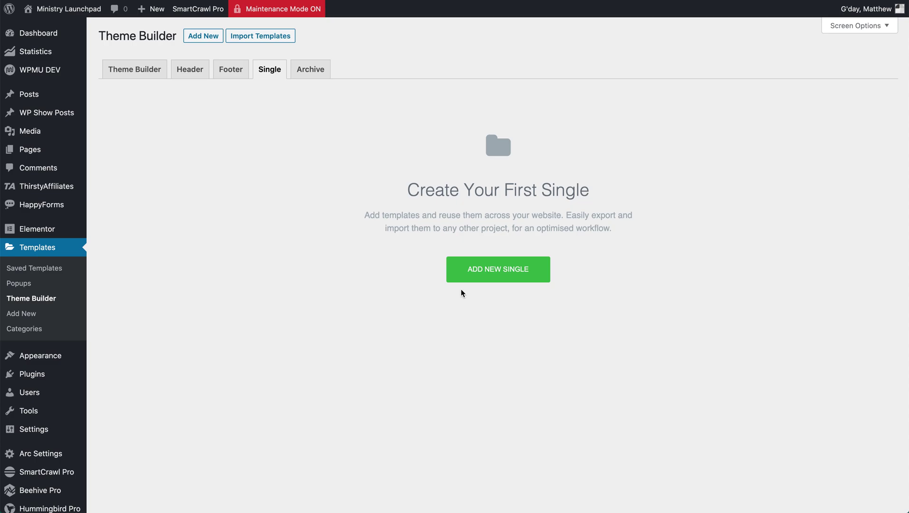
click(503, 273)
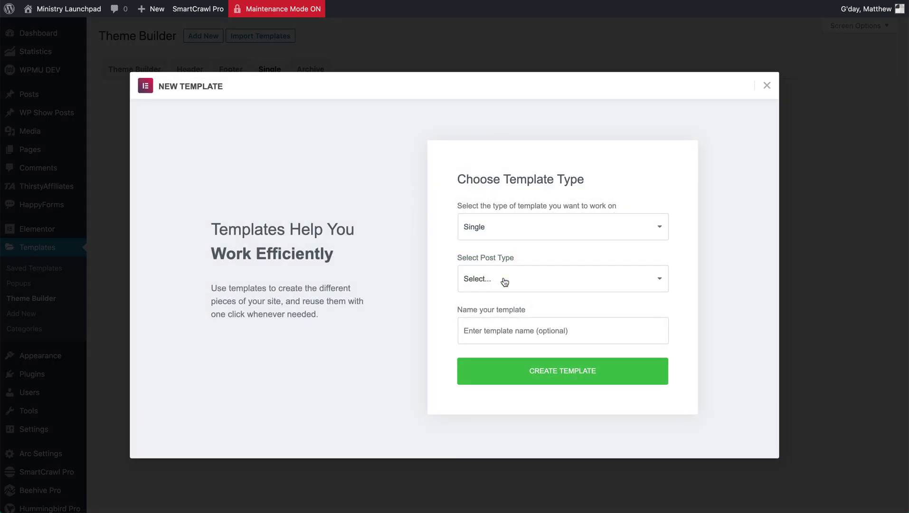
Create the single template for the Post type with the name General Blog Post Template.
click(481, 279)
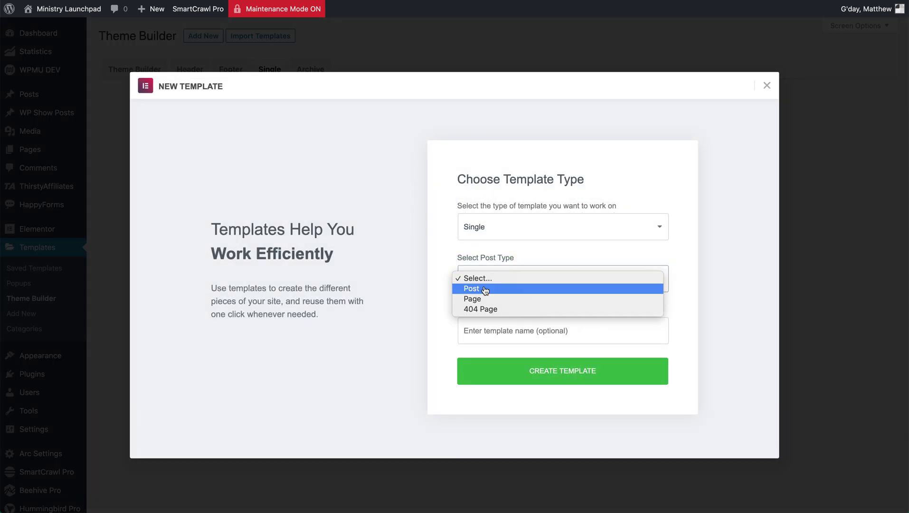
click(482, 290)
click(506, 331)
text(Gener)
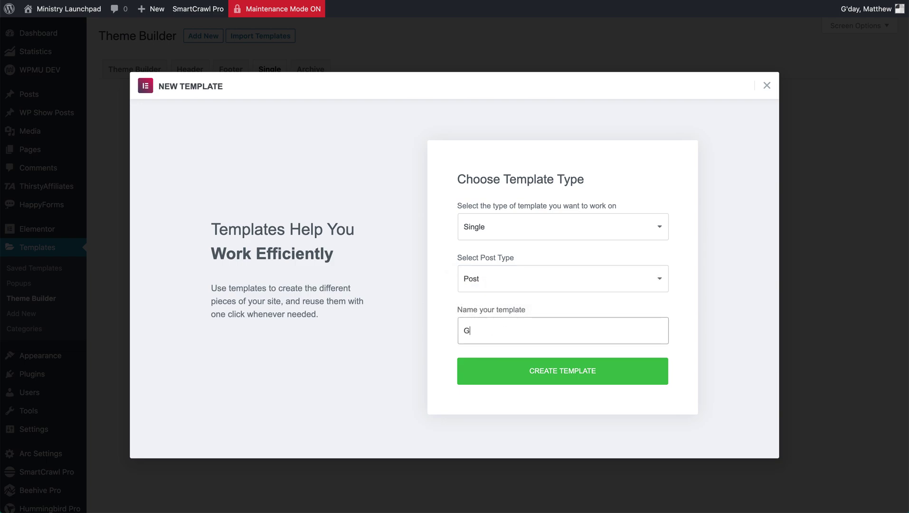
text(al Blog Post Template)
click(582, 377)
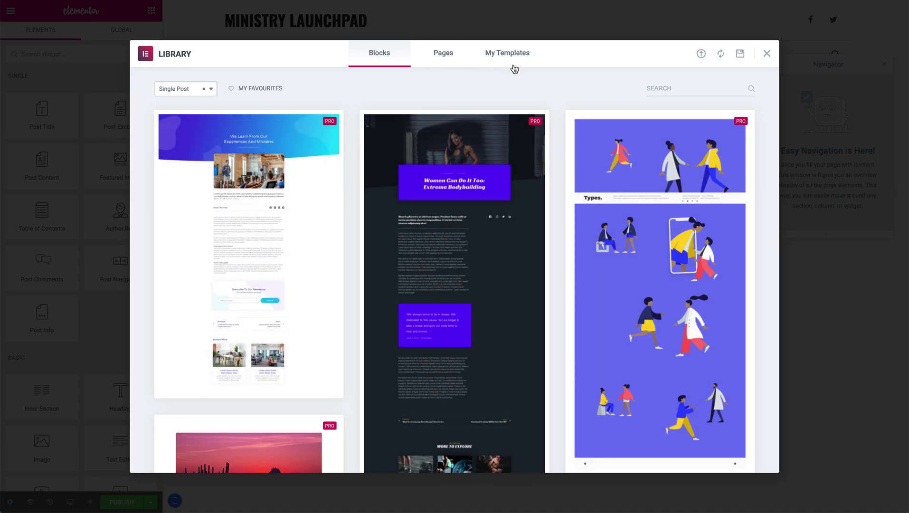
Dismiss the template library without inserting a ready-made block.
click(424, 60)
click(384, 58)
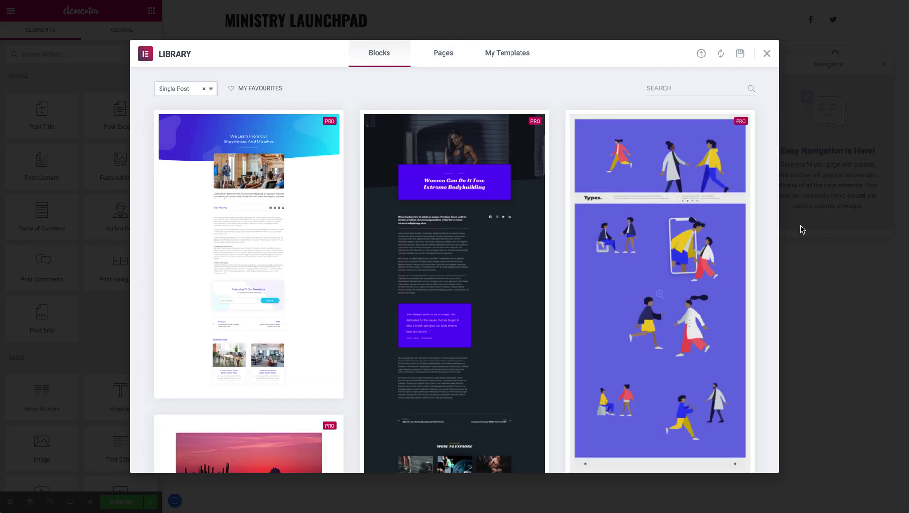
click(768, 54)
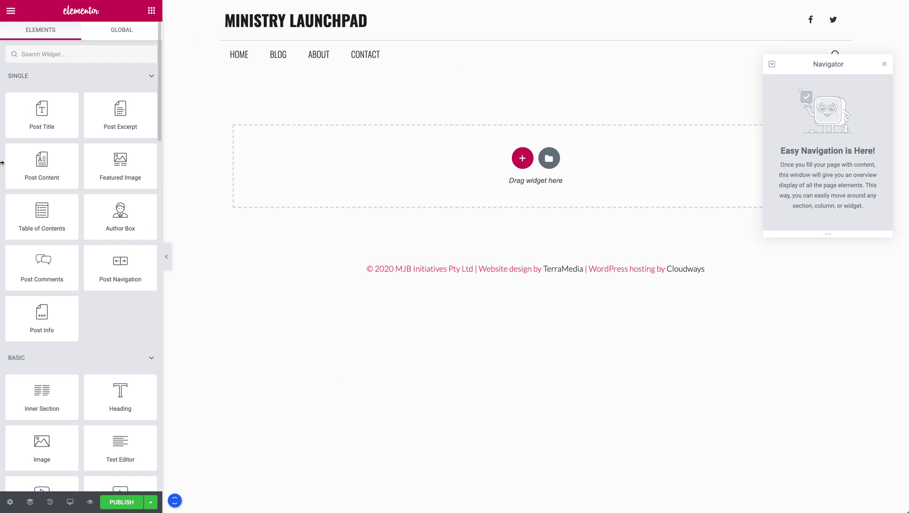
Add a Featured Image widget to the empty template and look through its style and content settings.
drag(121, 171, 485, 139)
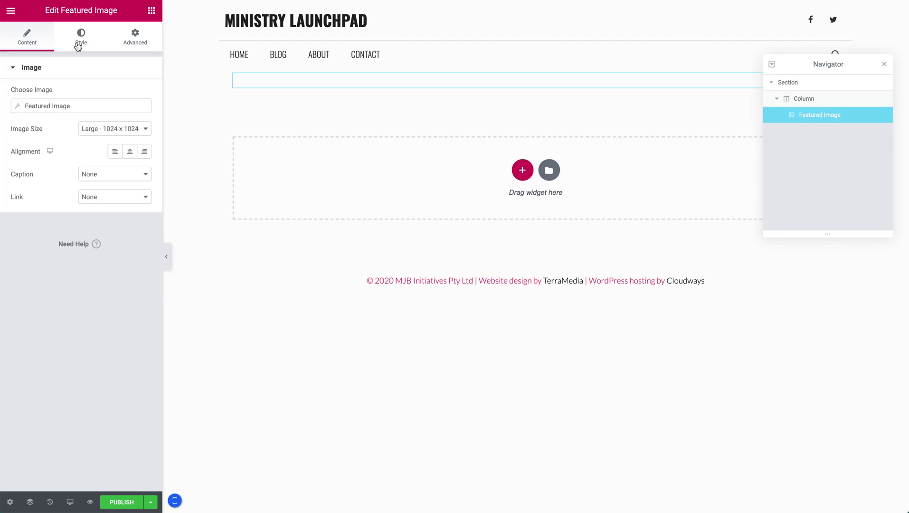
scroll(481, 303, down, 3)
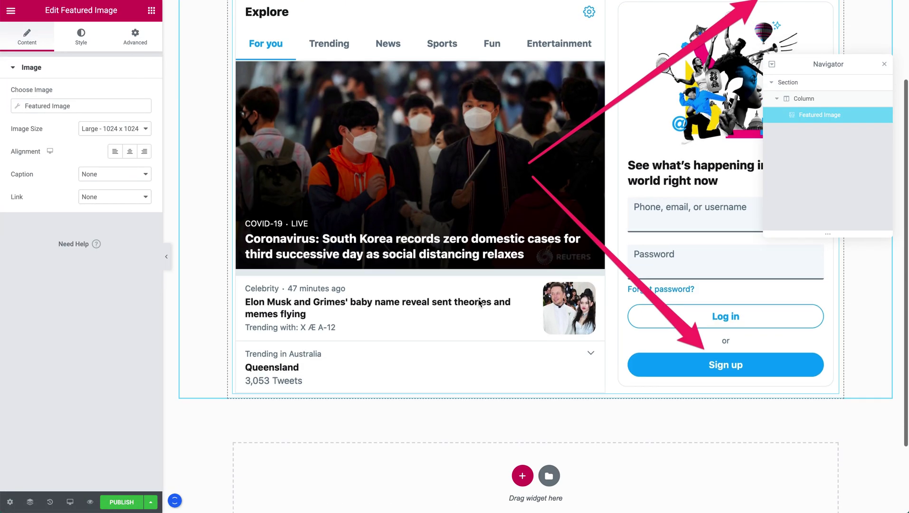
click(77, 42)
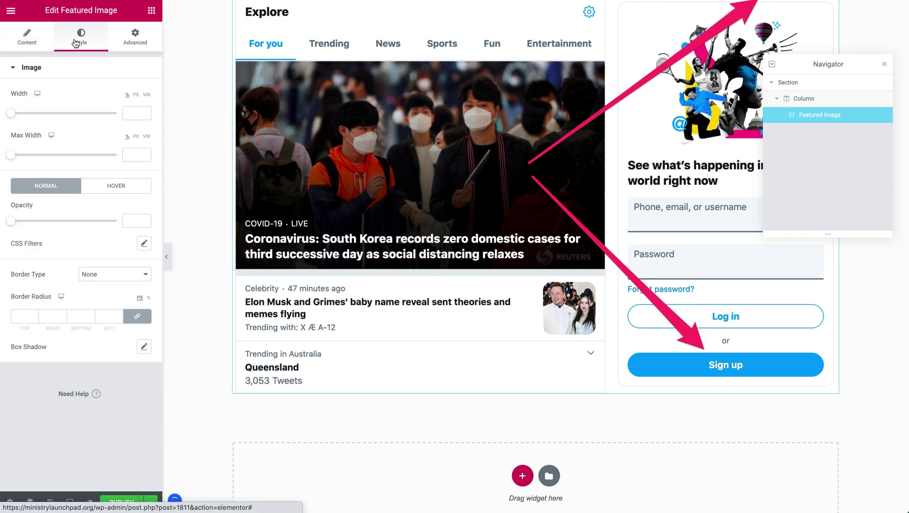
click(27, 38)
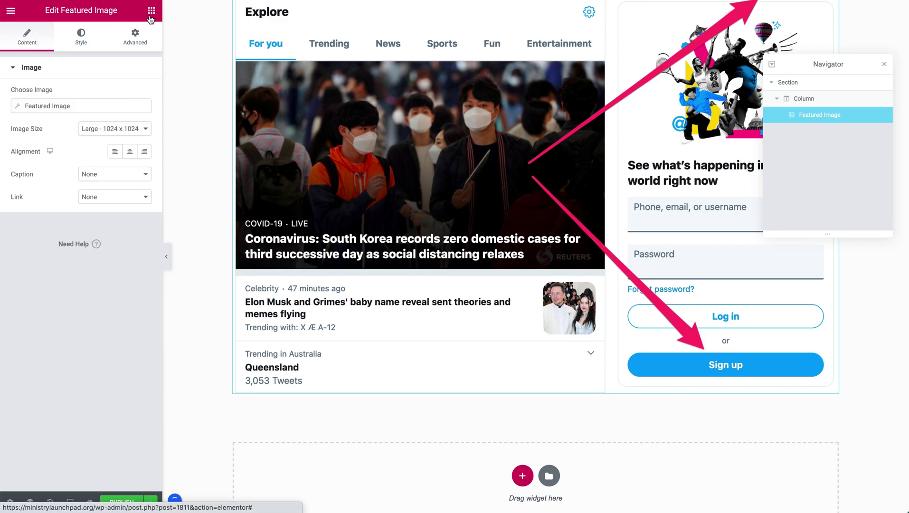
Add a Post Title widget below the featured image and a Post Content widget below the title.
click(150, 15)
drag(64, 117, 439, 366)
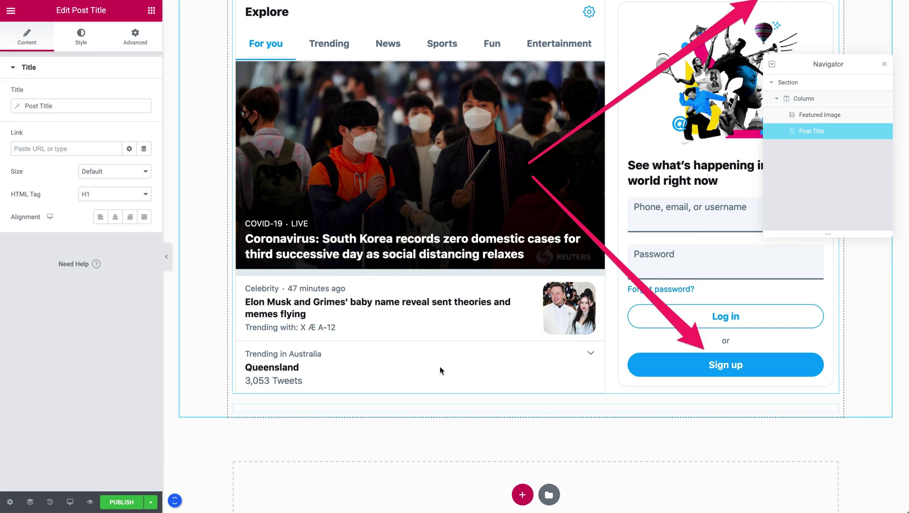
scroll(340, 383, down, 2)
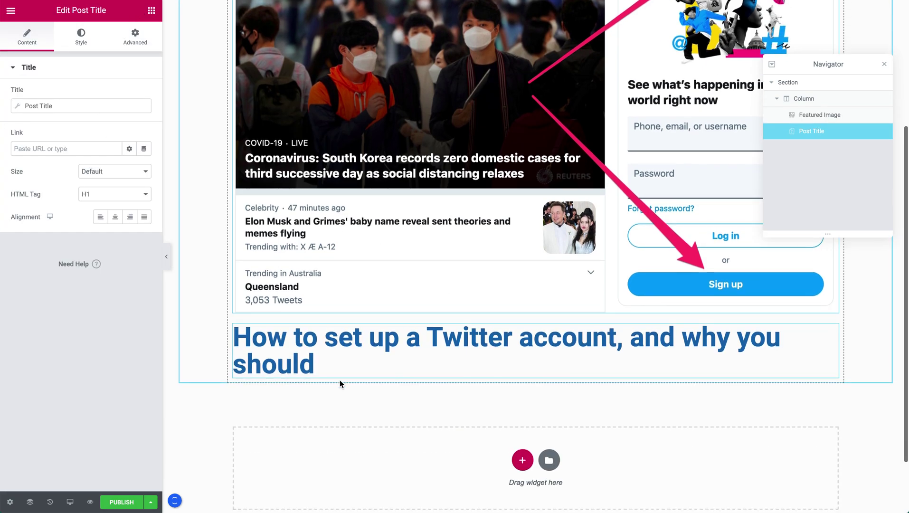
click(151, 11)
drag(36, 189, 354, 375)
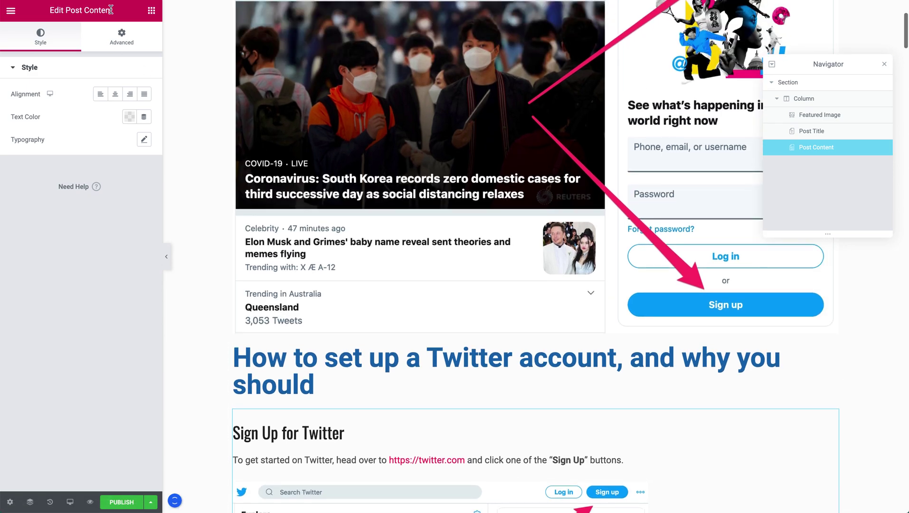
Insert a Post Info widget between the post title and post content, and remove its Comments and Time items.
click(156, 13)
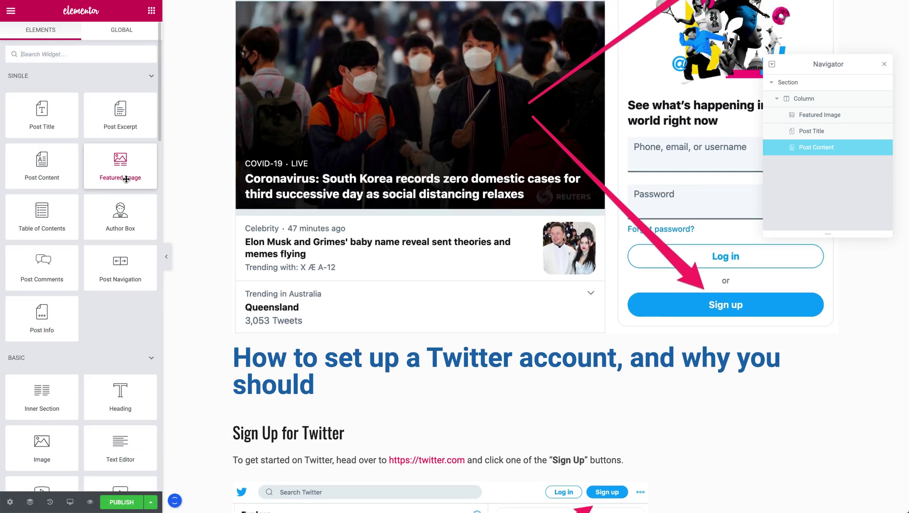
drag(71, 324, 278, 329)
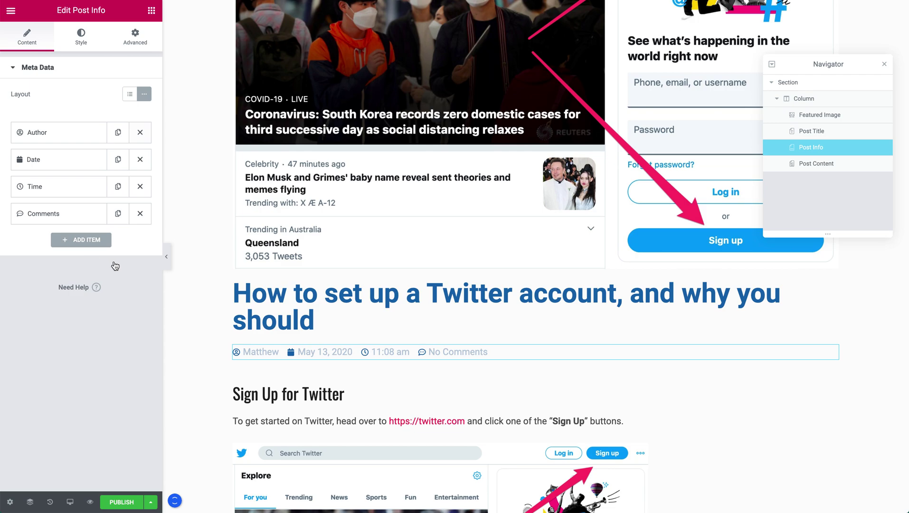
click(140, 214)
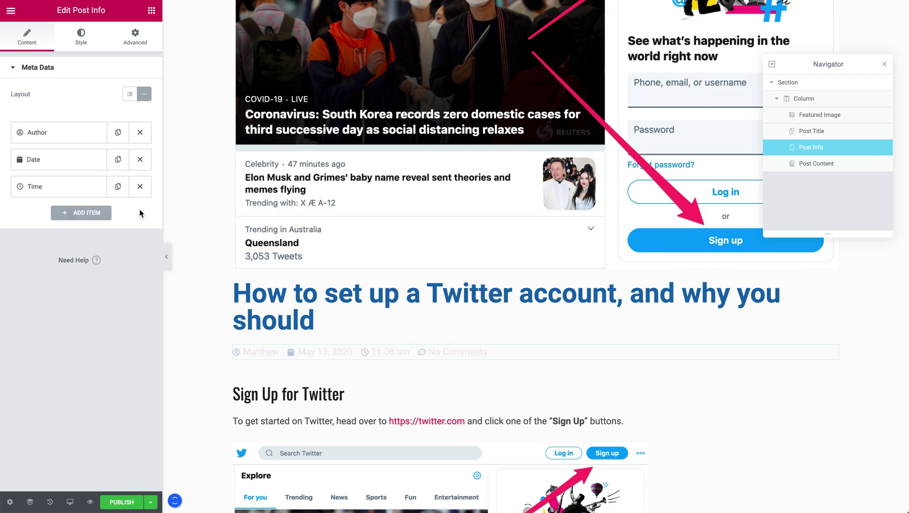
click(140, 186)
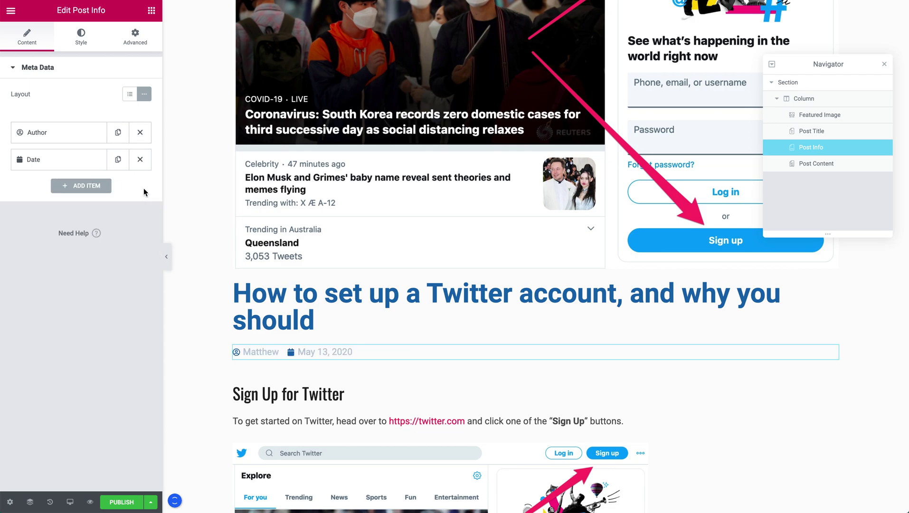
Change the type of the Post Info widget's Date item to Custom.
click(40, 163)
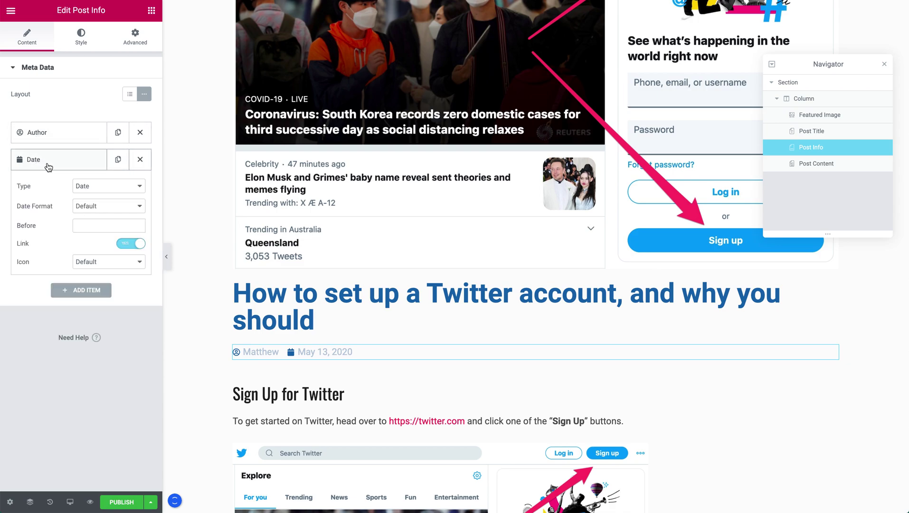
click(110, 187)
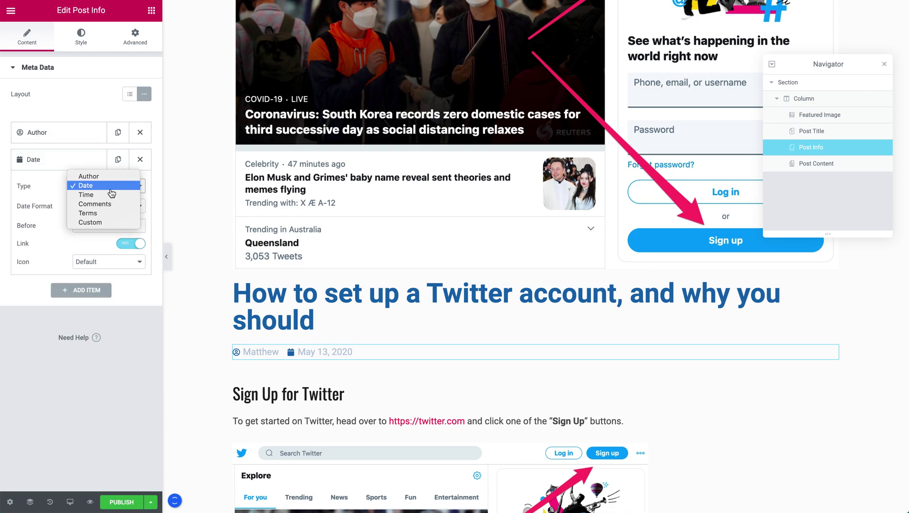
click(92, 186)
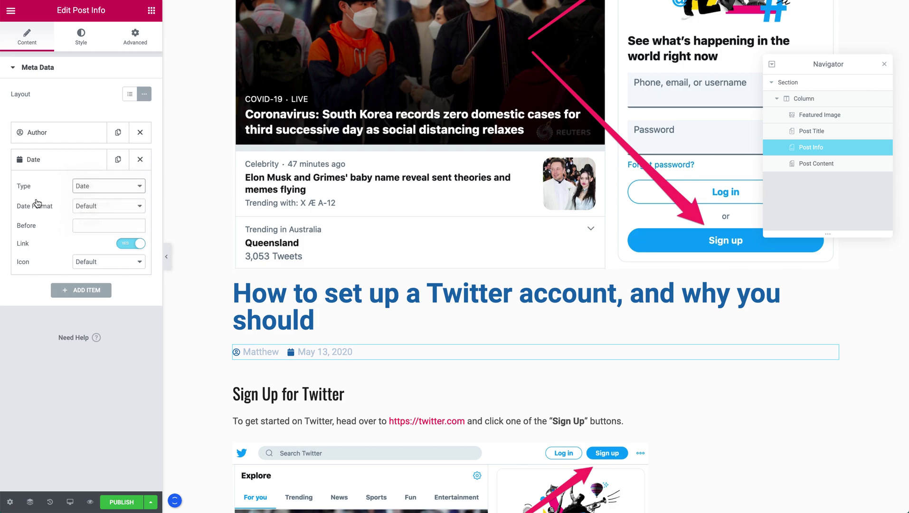
click(72, 209)
click(38, 225)
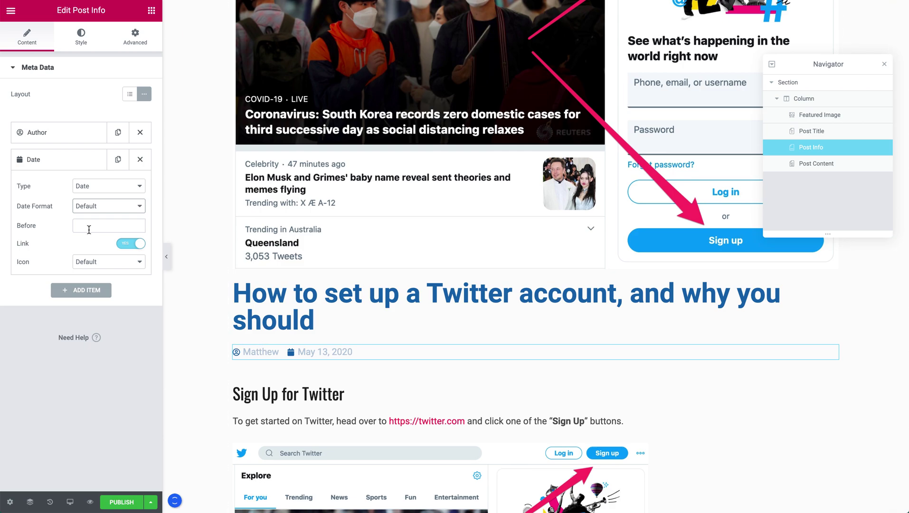
click(112, 187)
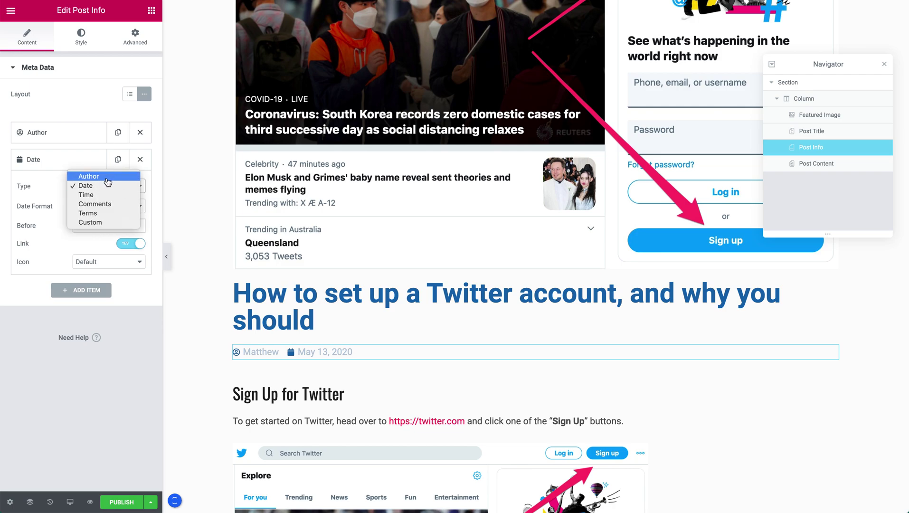
click(104, 223)
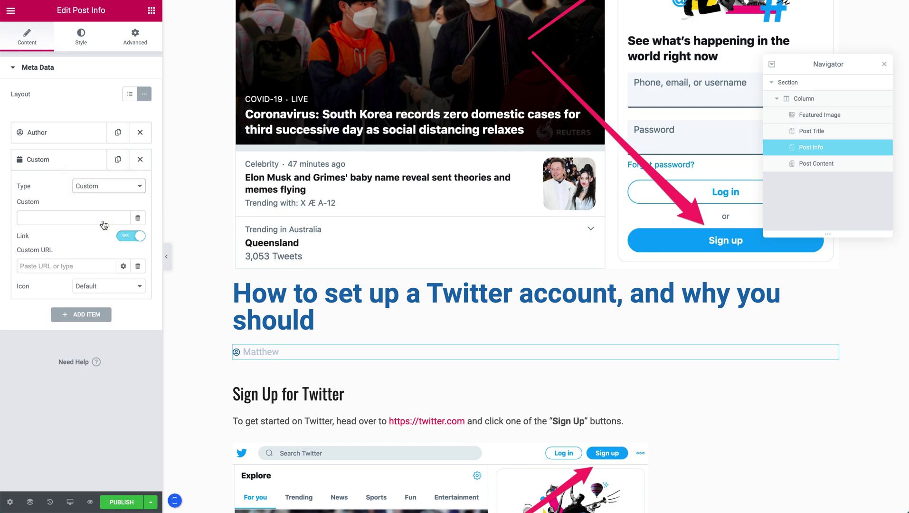
Fill the custom item with the Post Date dynamic tag and set the tag's type to Post Modified.
click(137, 220)
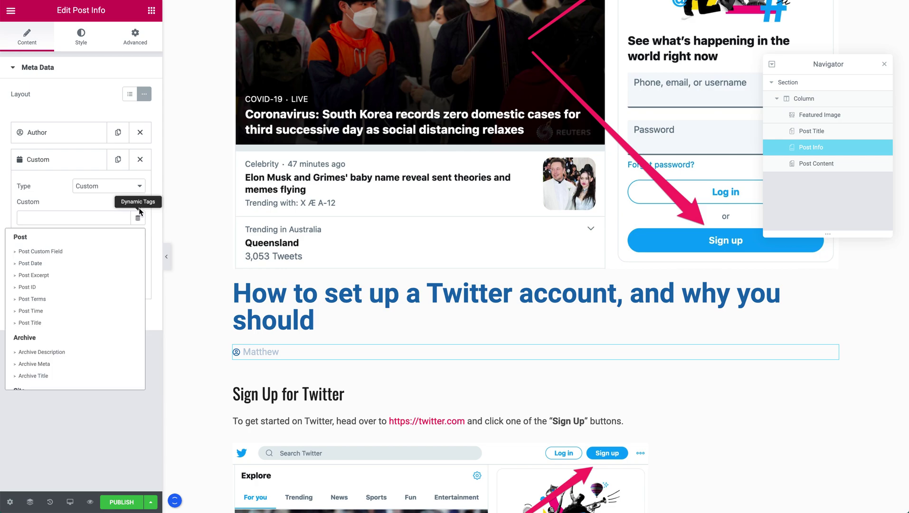
click(21, 264)
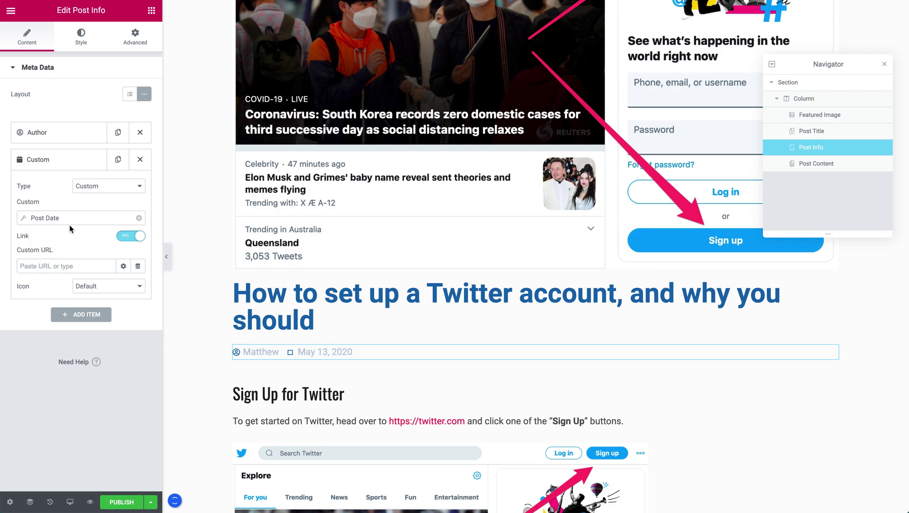
click(23, 218)
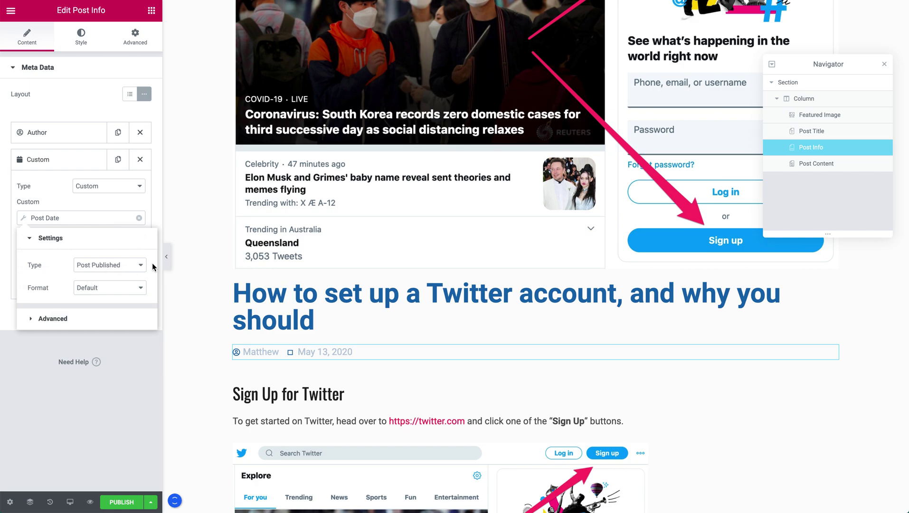
click(116, 269)
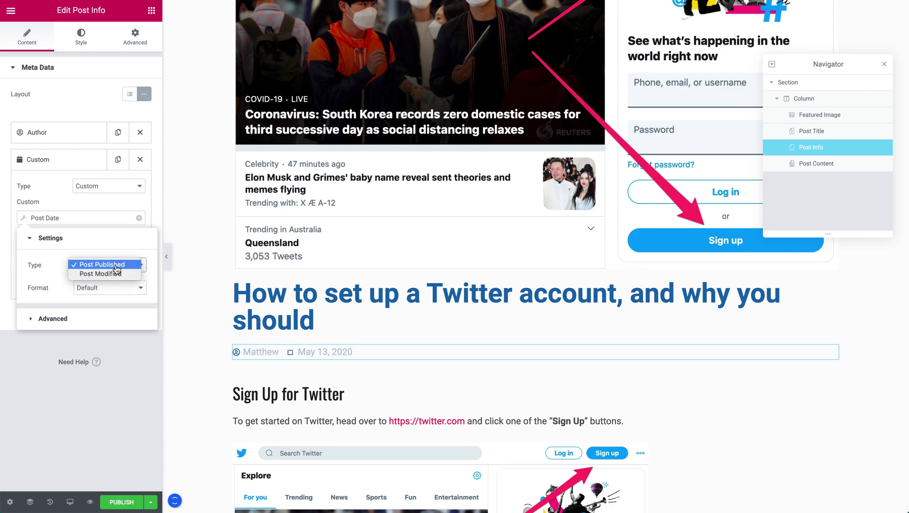
click(87, 274)
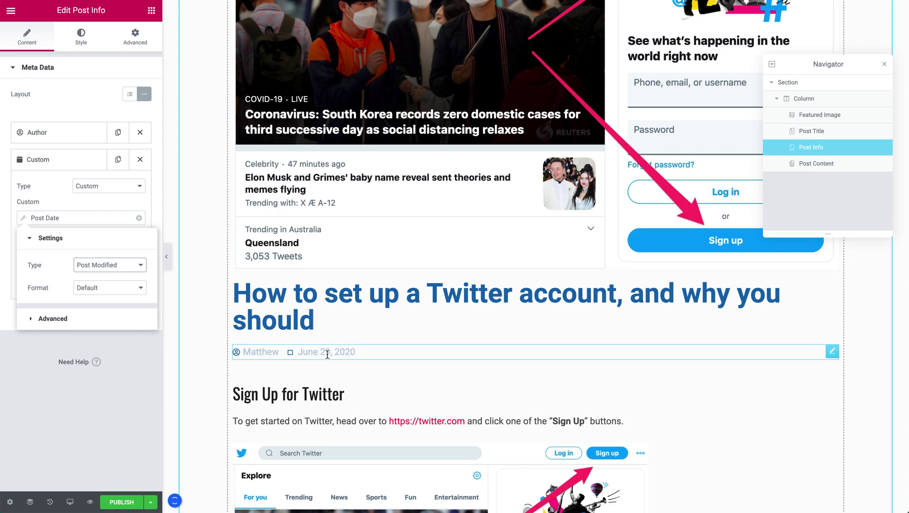
Try the Human Readable format on the Post Date tag, and return the format to Default.
click(97, 289)
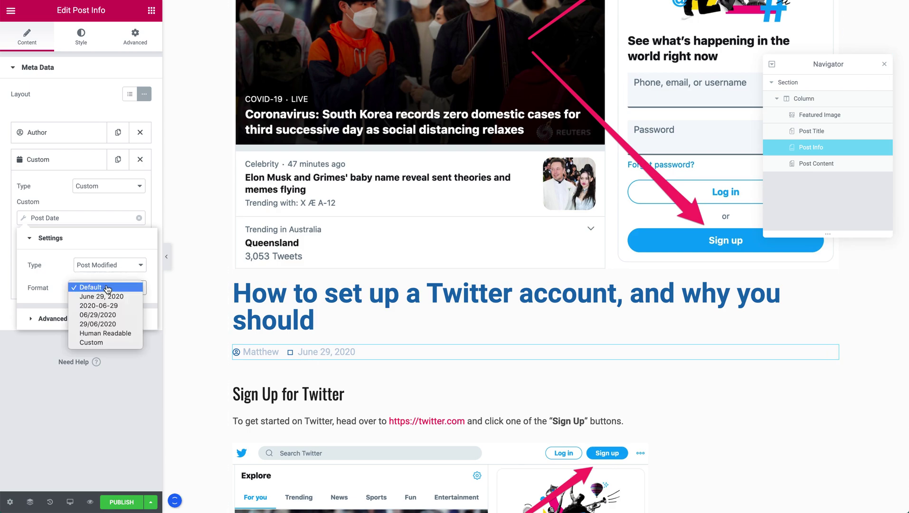
click(81, 333)
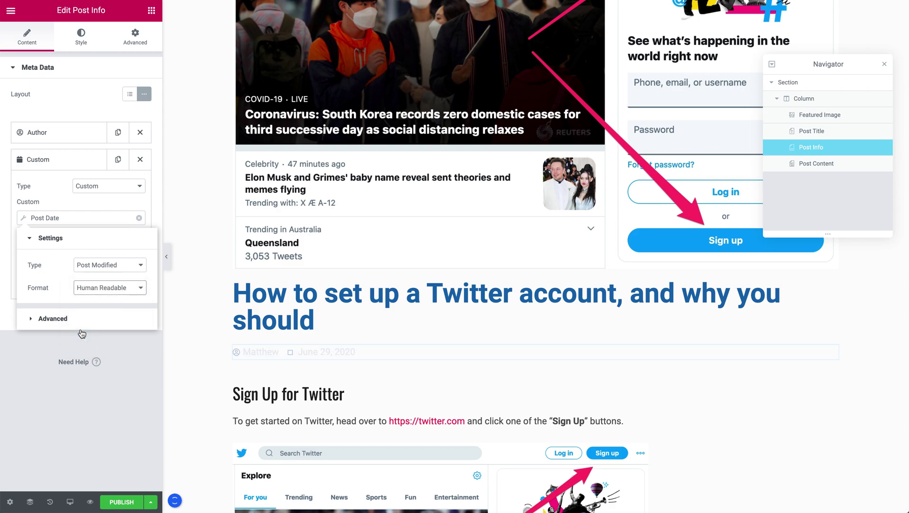
click(127, 293)
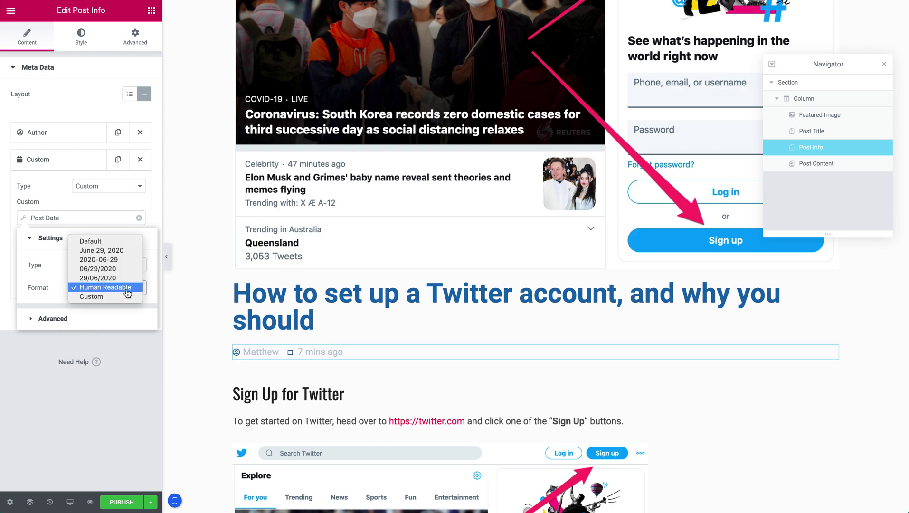
click(102, 241)
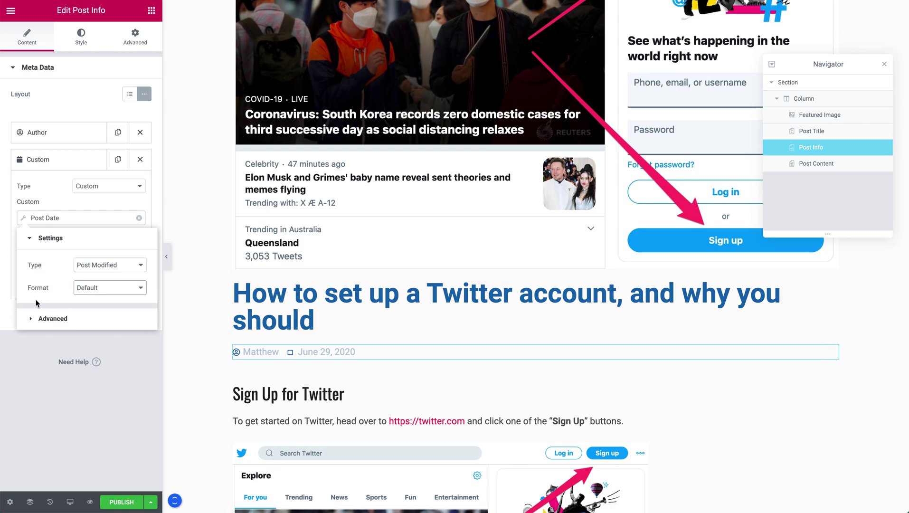
Add "Last updated on " as the text before the Post Date tag in its advanced options.
click(38, 320)
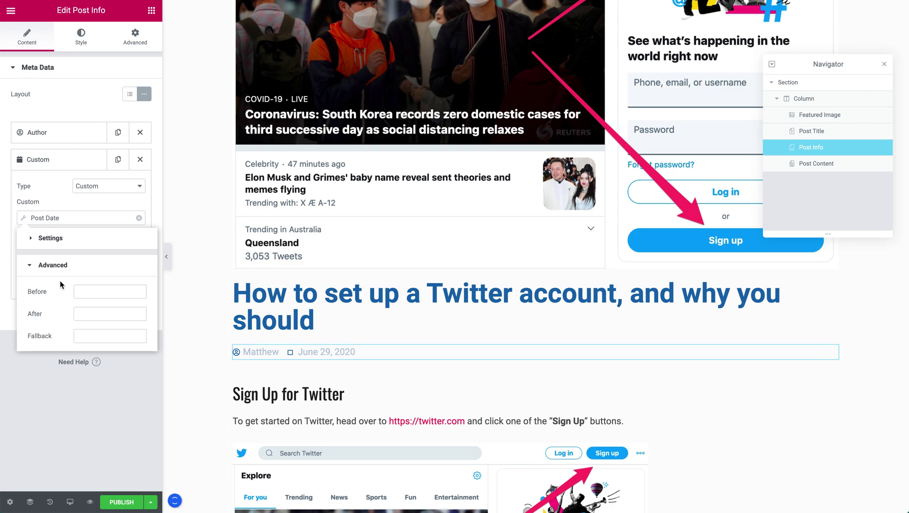
click(120, 292)
text(Last updated)
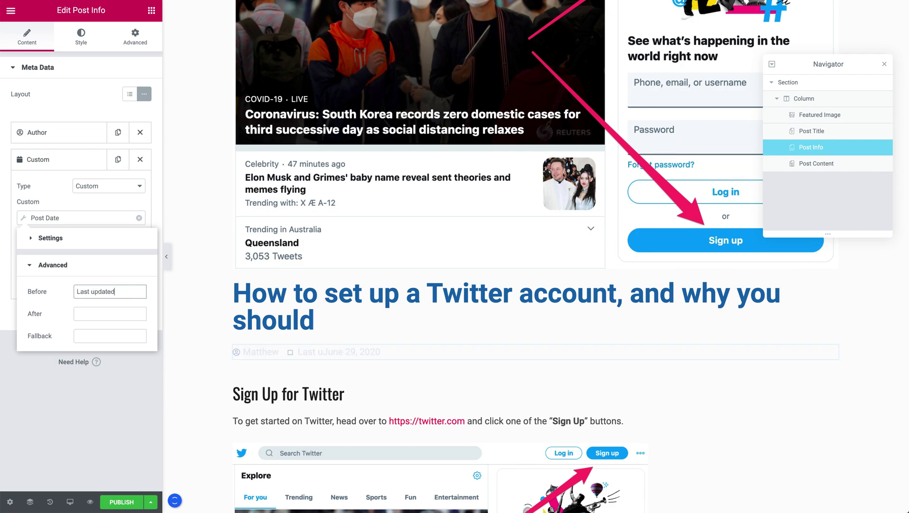
text( on)
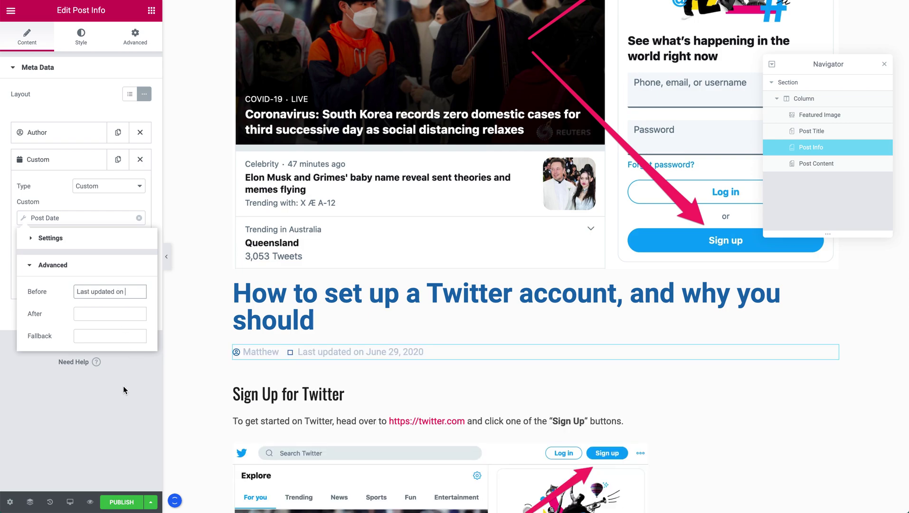
click(120, 426)
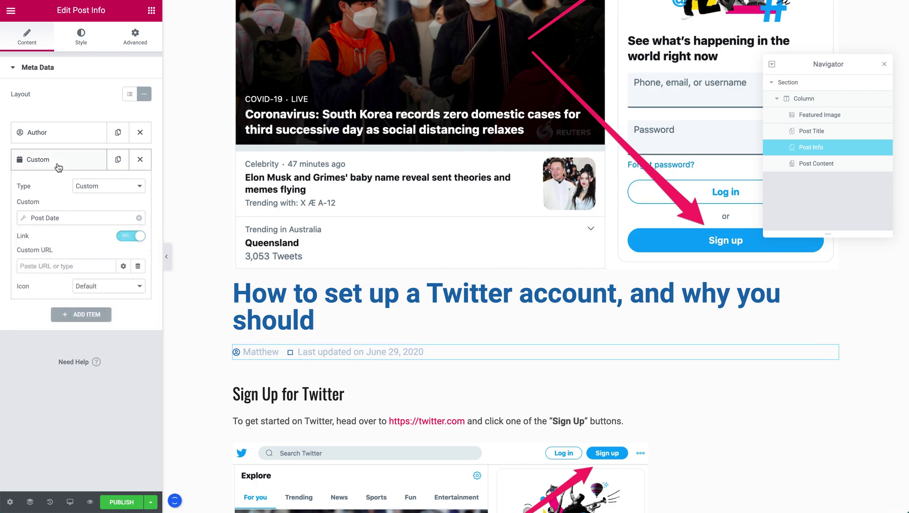
Set the custom date item's icon to Custom, keeping the calendar icon.
click(100, 284)
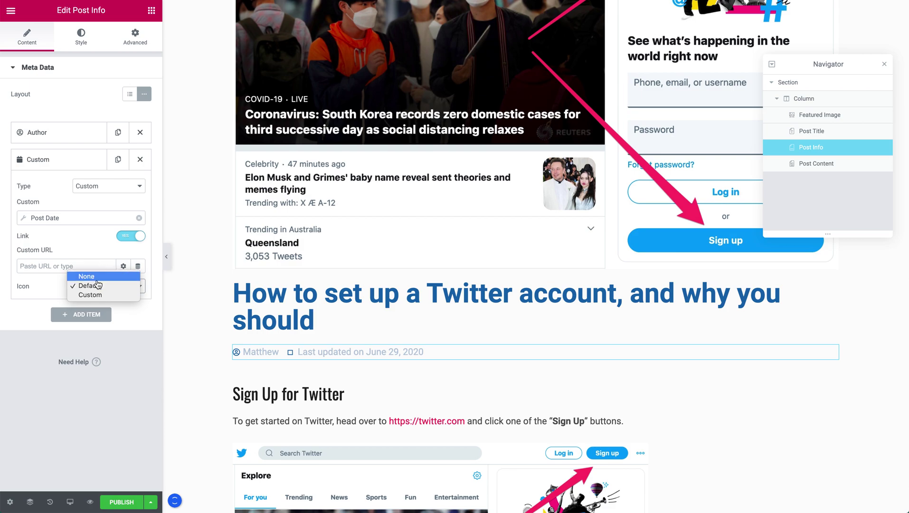
click(73, 286)
click(95, 286)
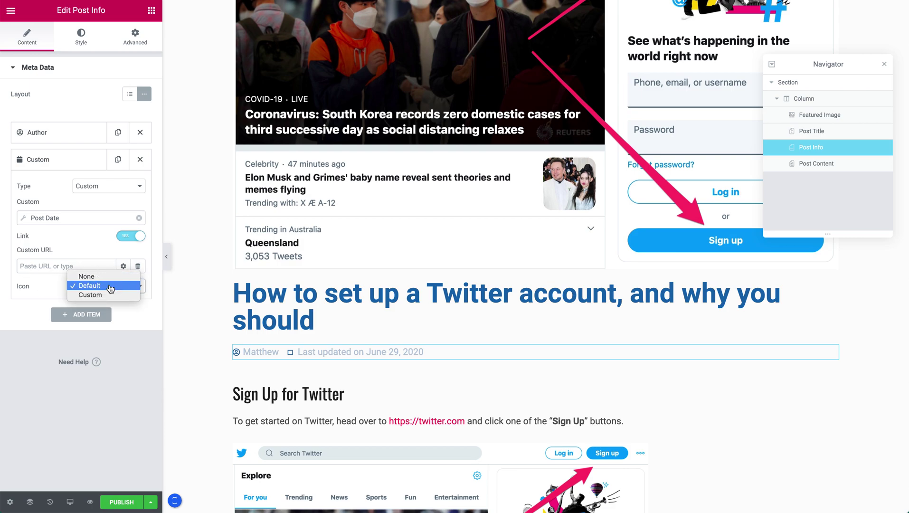
click(101, 295)
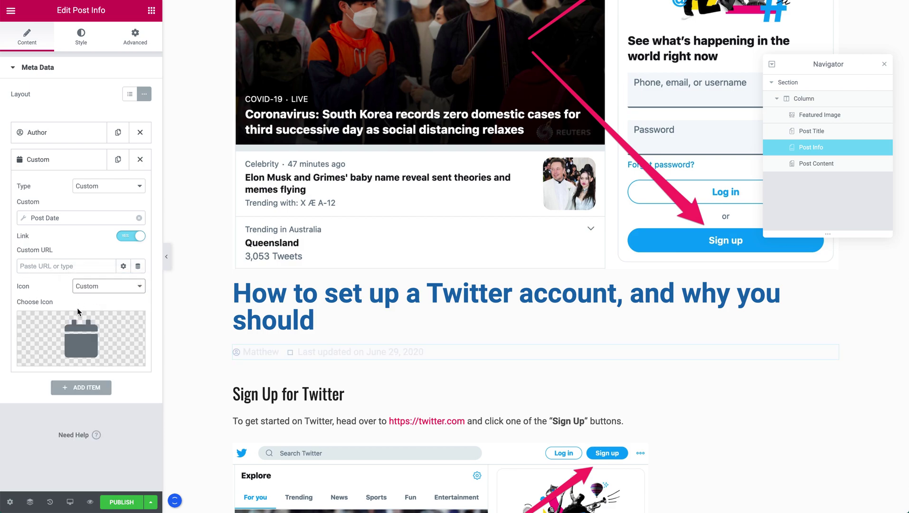
mouse_move(93, 341)
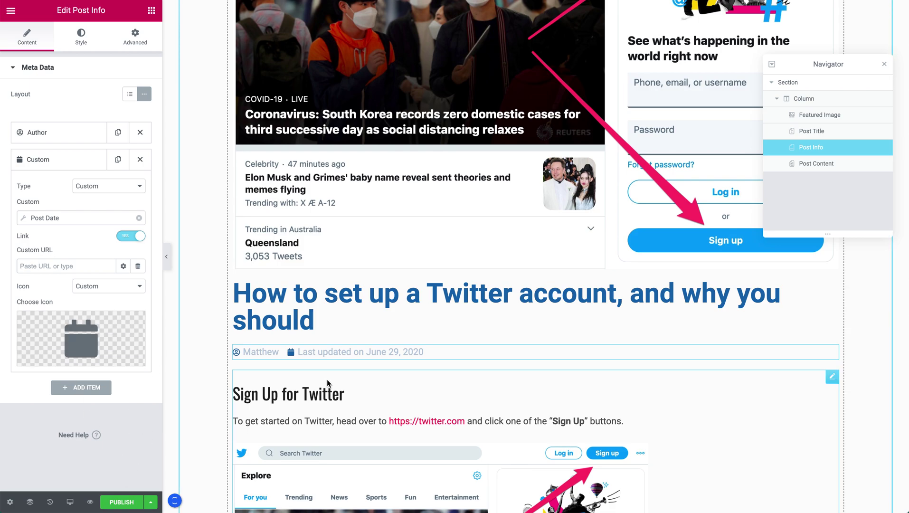
Delete the Featured Image widget above the post title.
scroll(327, 379, down, 4)
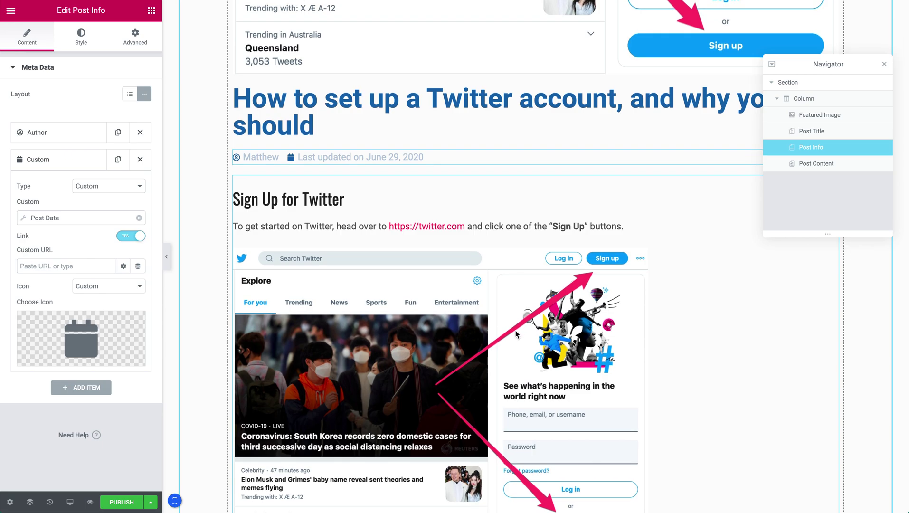
scroll(515, 334, up, 3)
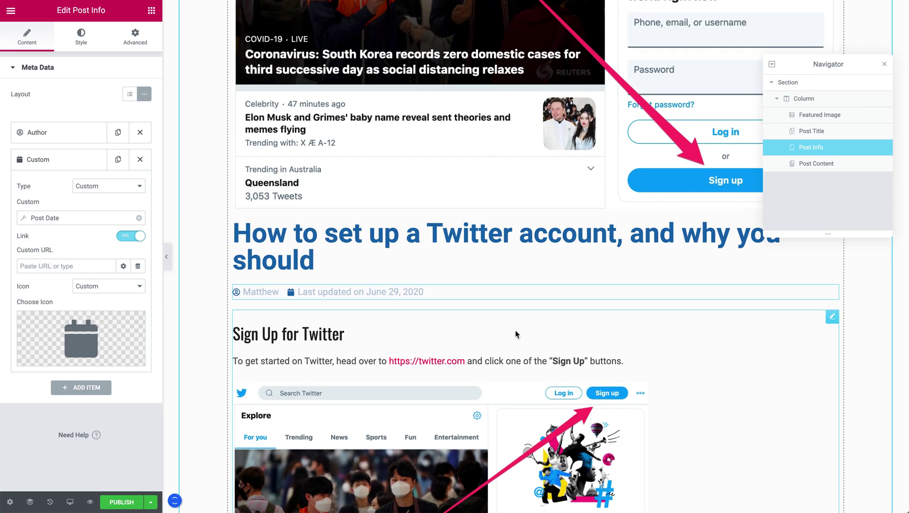
scroll(516, 331, up, 6)
scroll(516, 331, down, 6)
scroll(515, 333, down, 10)
scroll(516, 333, up, 8)
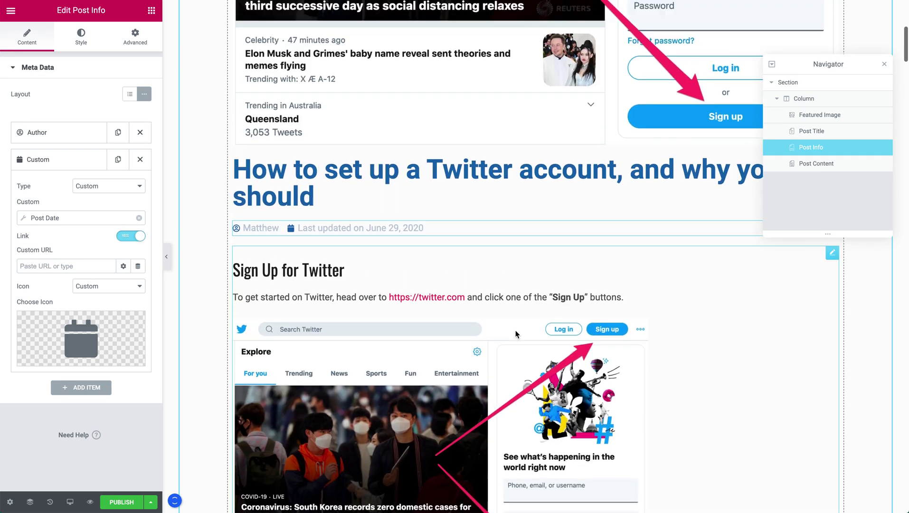
scroll(516, 334, up, 1)
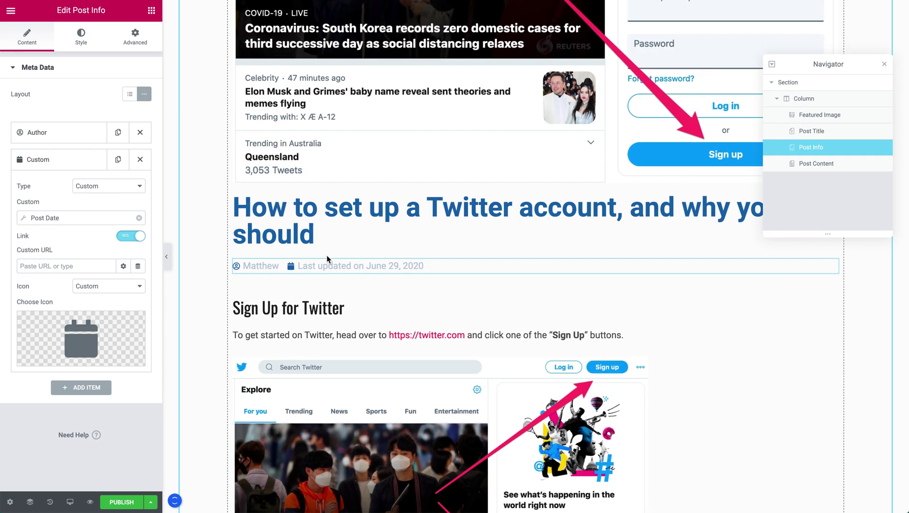
scroll(406, 256, up, 3)
right_click(409, 166)
click(429, 316)
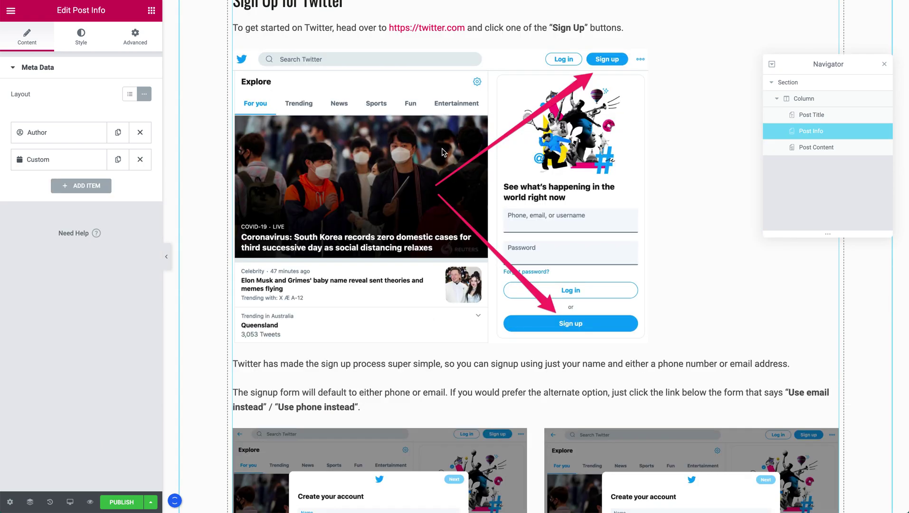
scroll(441, 152, up, 4)
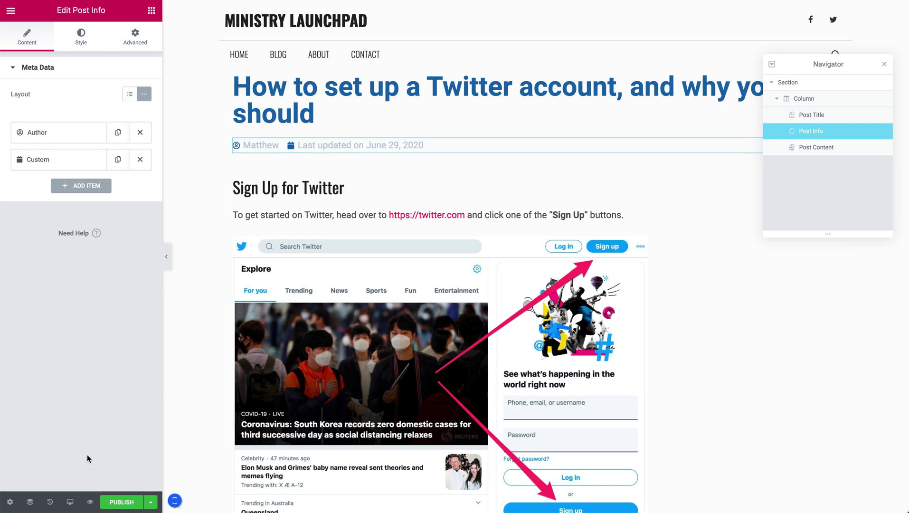
Open the template's publish settings and examine the include/exclude, content type and individual post choices of its display condition.
click(115, 501)
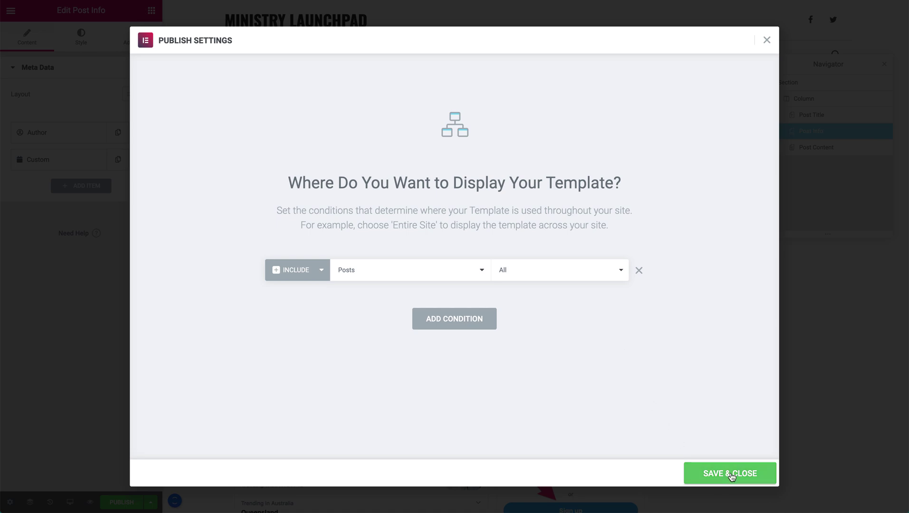
click(441, 279)
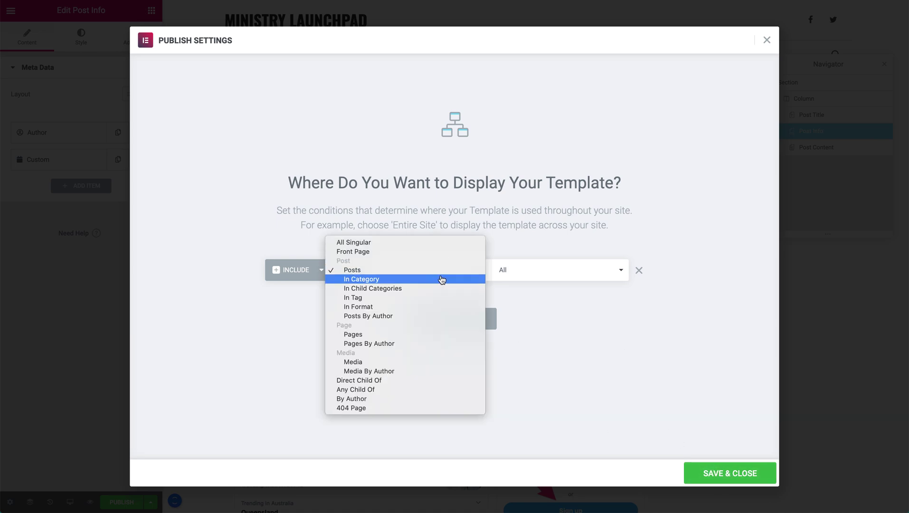
click(540, 276)
click(295, 271)
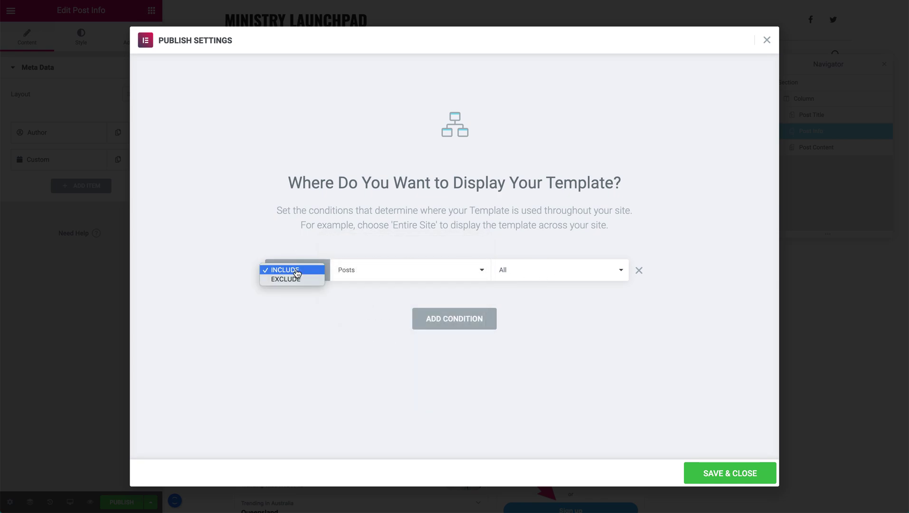
click(465, 274)
click(424, 273)
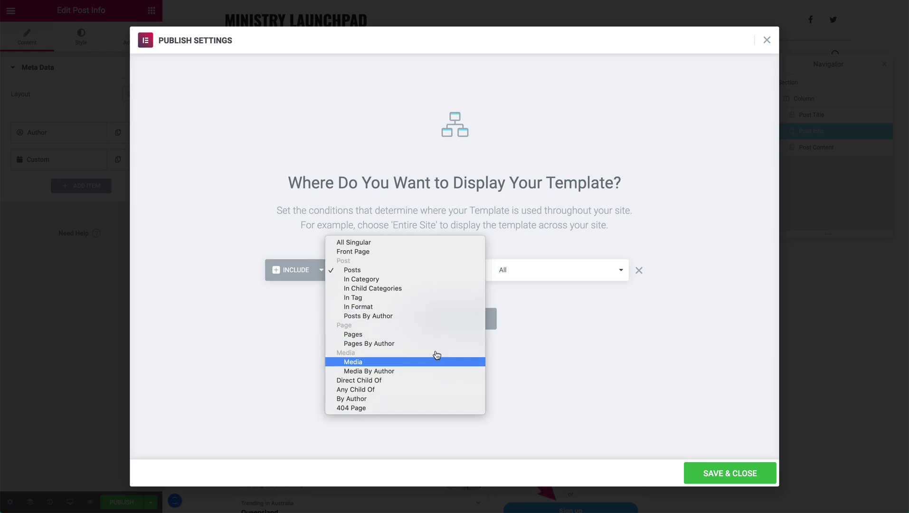
click(589, 268)
click(576, 268)
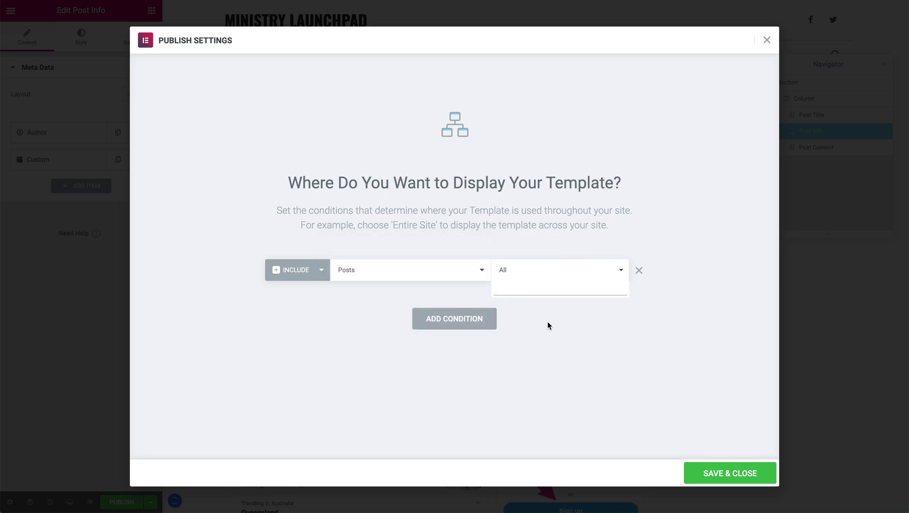
click(674, 326)
click(553, 280)
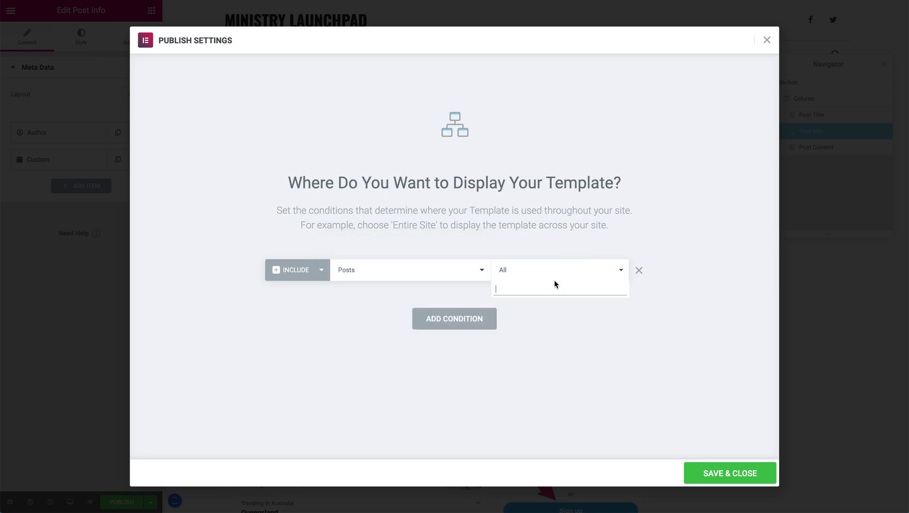
click(541, 347)
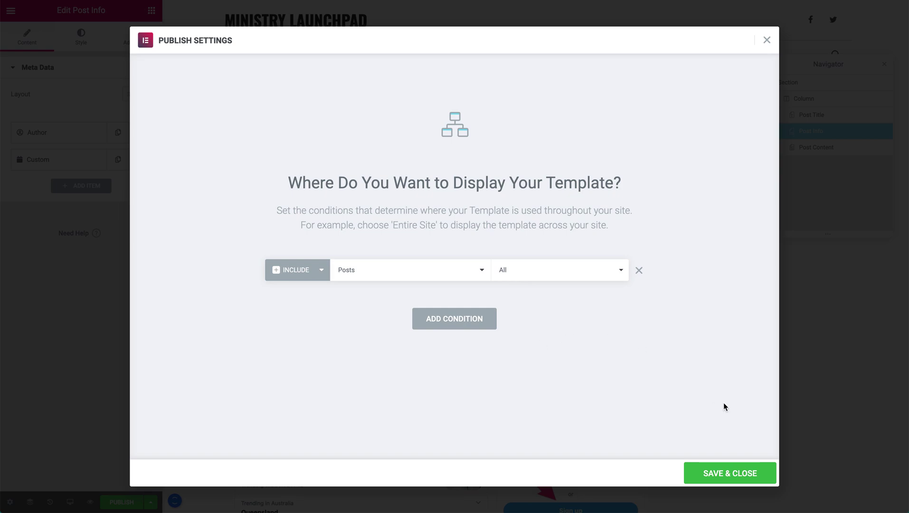
Publish the template with the display condition Include, Posts, All, and open its live page.
click(717, 481)
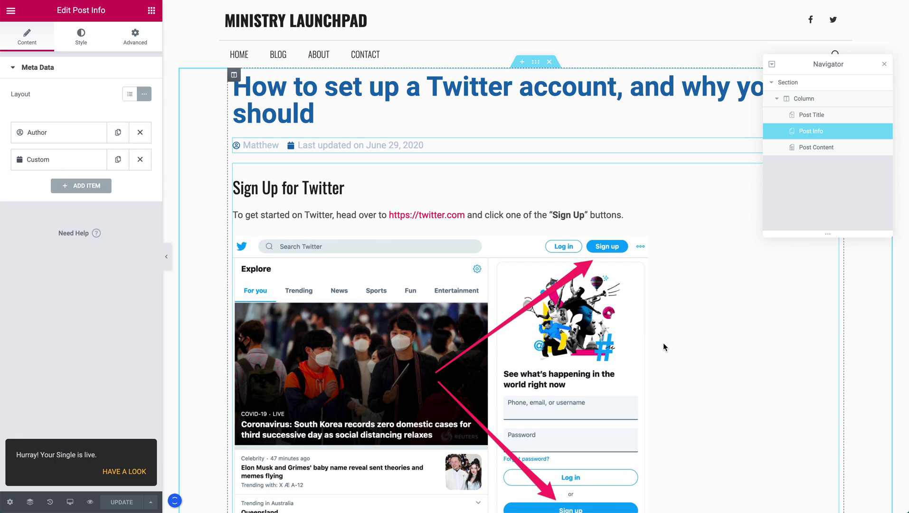
right_click(119, 471)
click(119, 472)
click(117, 471)
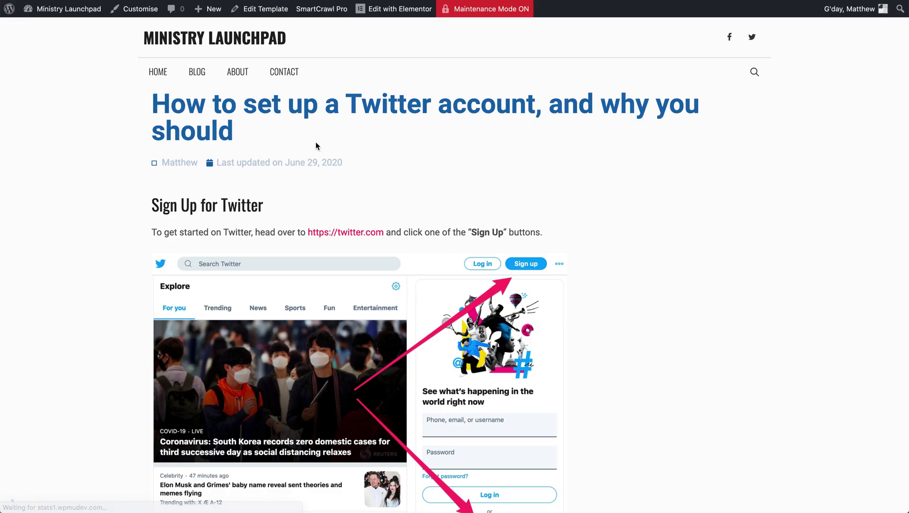
Check the author and last updated date in the post info on the live post.
scroll(241, 157, down, 2)
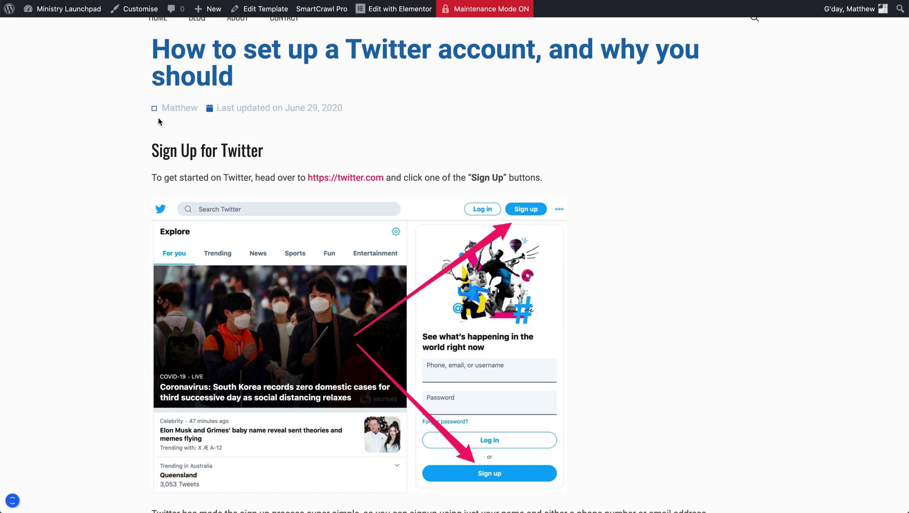
scroll(375, 162, down, 1)
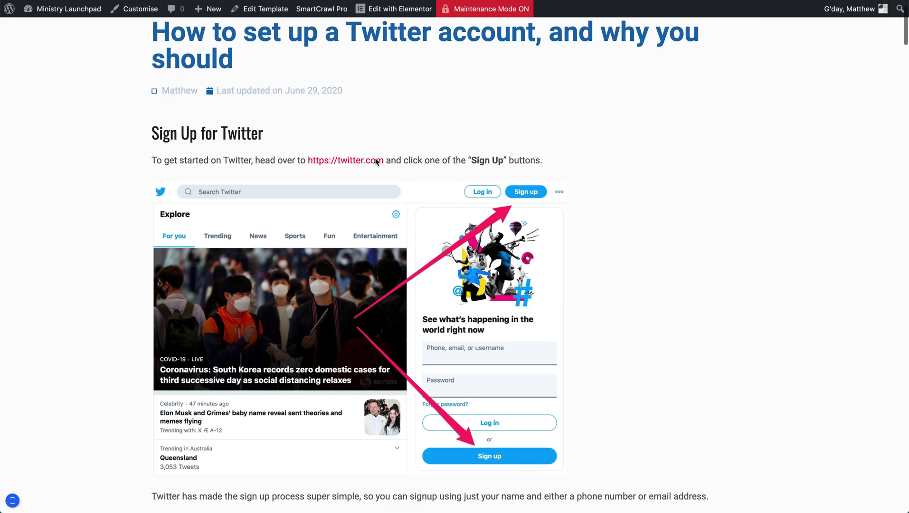
scroll(375, 161, up, 1)
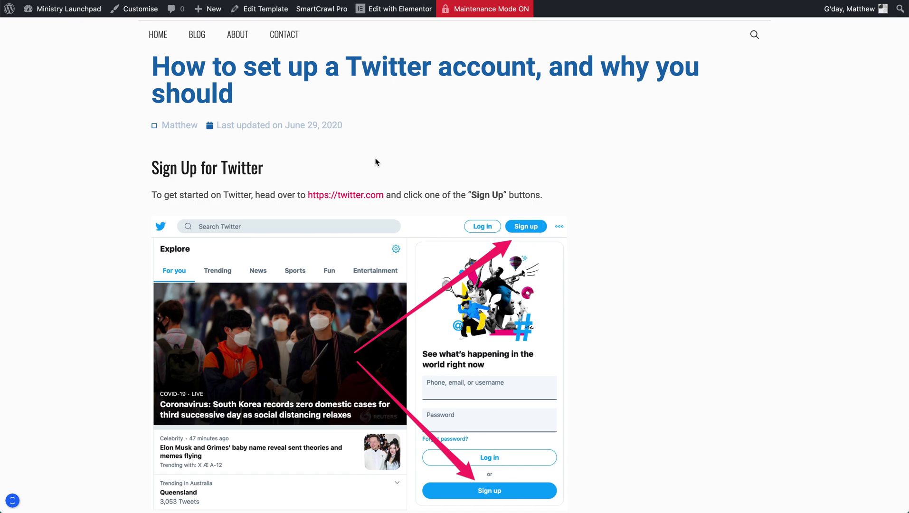